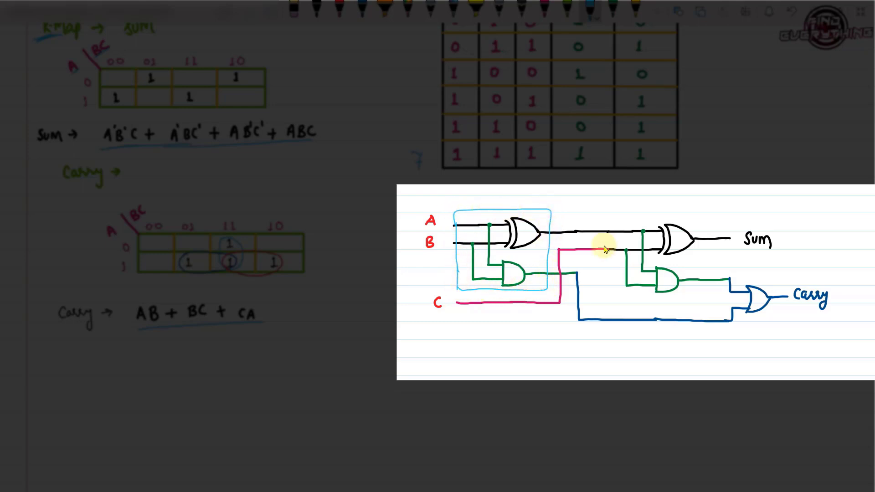
Outline the second XOR and AND gate pair with a light blue box and add pen marks below the OR gate
{"action": "left_click_drag", "start_coordinate": [594, 214], "coordinate": [590, 289]}
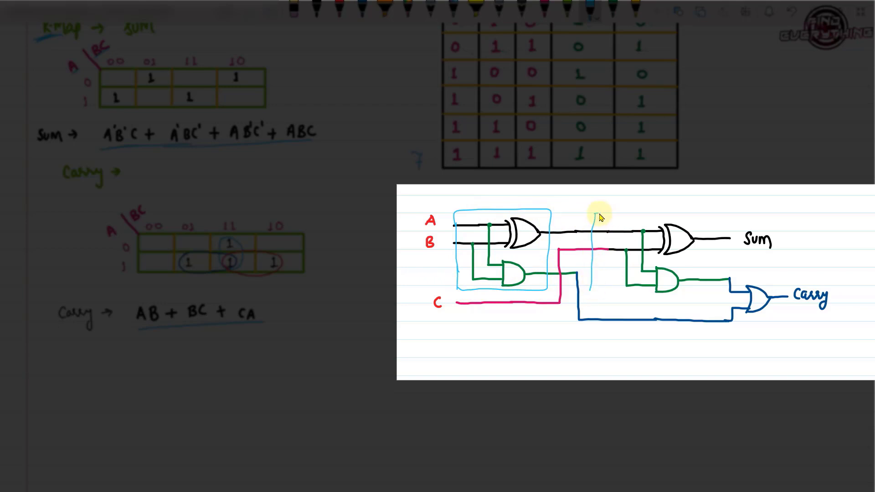
{"action": "mouse_move", "coordinate": [594, 214]}
{"action": "left_mouse_down"}
{"action": "mouse_move", "coordinate": [695, 228]}
{"action": "mouse_move", "coordinate": [697, 286]}
{"action": "mouse_move", "coordinate": [587, 290]}
{"action": "left_mouse_up"}
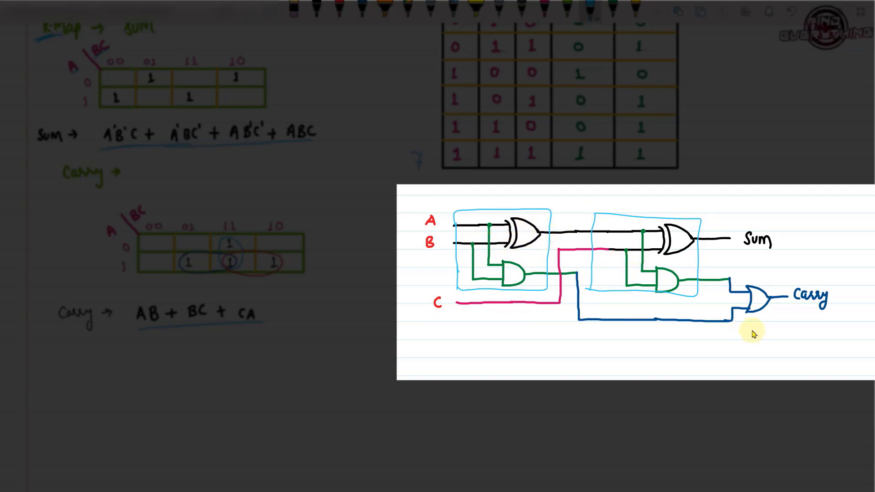
{"action": "left_click_drag", "start_coordinate": [751, 330], "coordinate": [765, 347]}
{"action": "left_click_drag", "start_coordinate": [739, 352], "coordinate": [760, 351]}
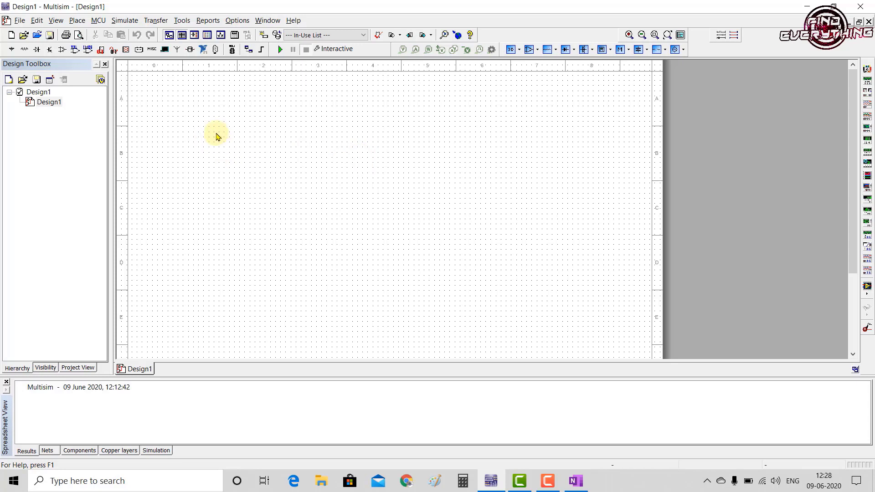
Search for "xor" across all component groups of the Master Database
{"action": "left_click", "coordinate": [76, 53]}
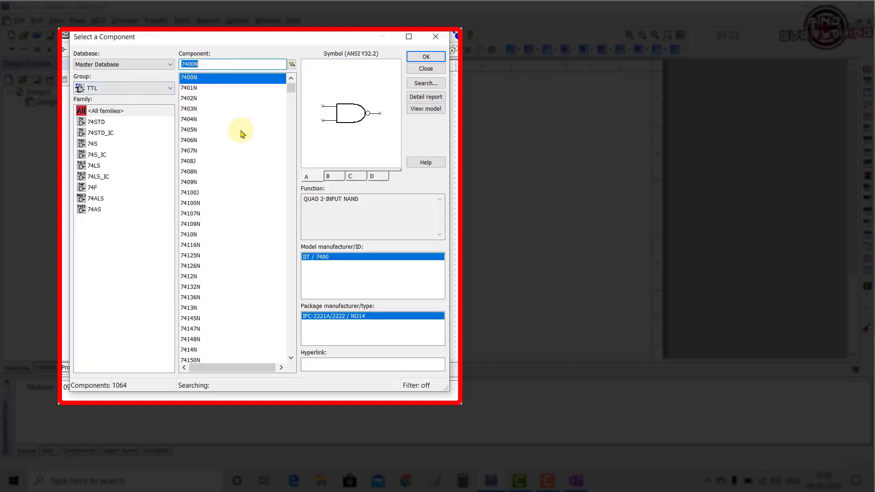
{"action": "type", "text": "xor"}
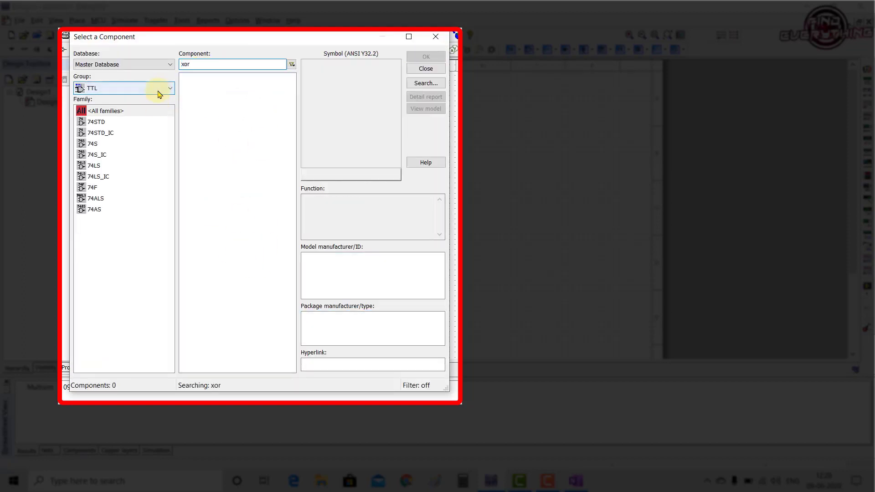
{"action": "left_click", "coordinate": [159, 89]}
{"action": "left_click", "coordinate": [146, 101]}
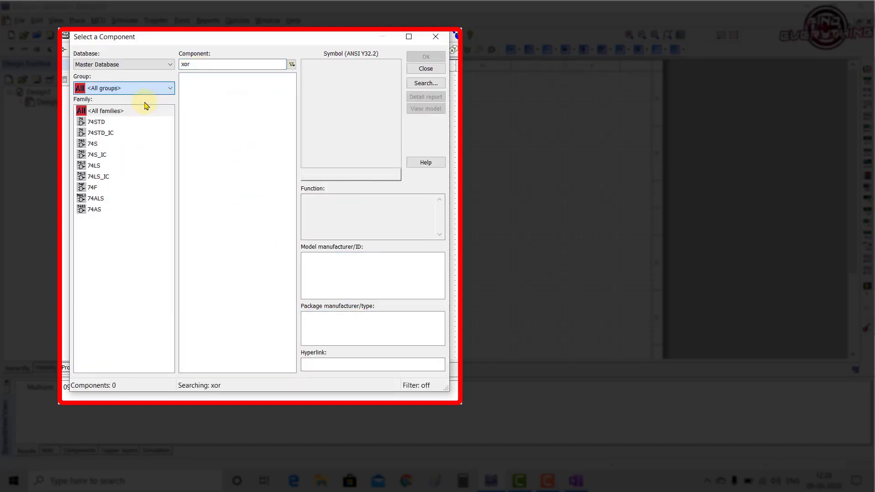
{"action": "left_click", "coordinate": [212, 67]}
{"action": "key", "text": "BackSpace"}
{"action": "key", "text": "BackSpace"}
{"action": "key", "text": "BackSpace"}
{"action": "key", "text": "BackSpace"}
{"action": "key", "text": "BackSpace"}
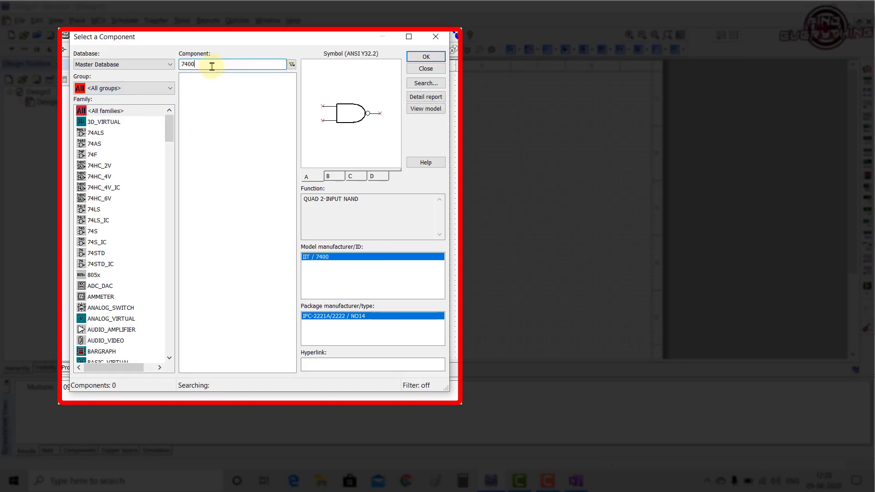
{"action": "type", "text": "xor"}
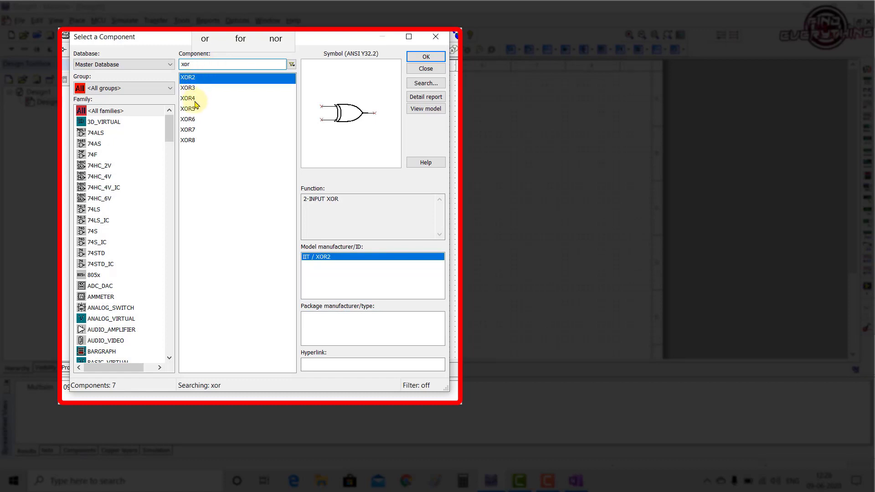
Choose the two-input XOR2 gate and place two of them side by side in row B of the sheet
{"action": "left_click", "coordinate": [197, 90]}
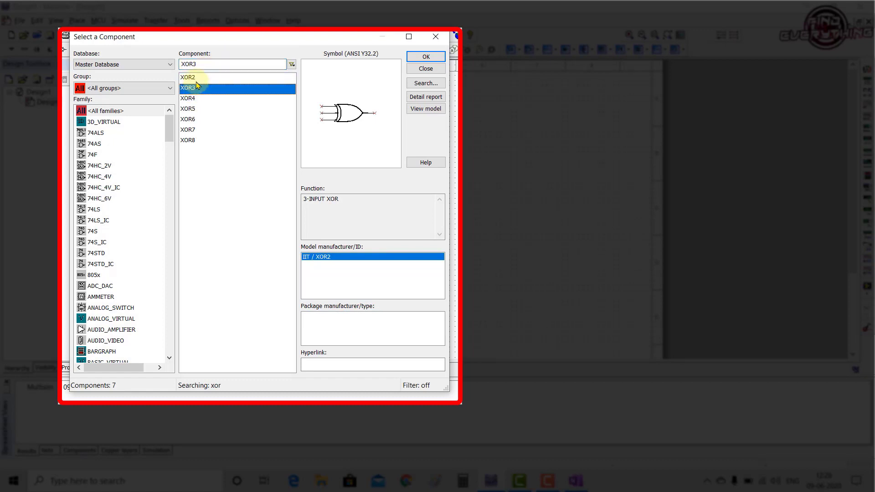
{"action": "left_click", "coordinate": [204, 79]}
{"action": "left_click", "coordinate": [193, 90]}
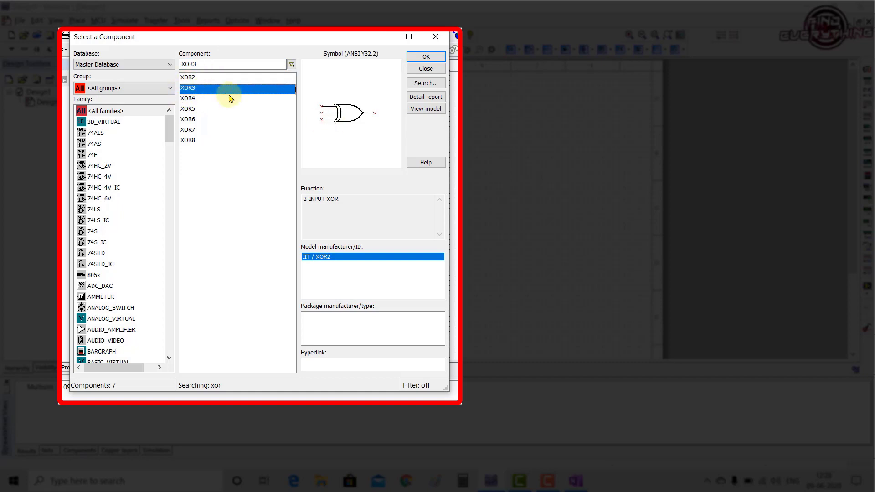
{"action": "left_click", "coordinate": [197, 100]}
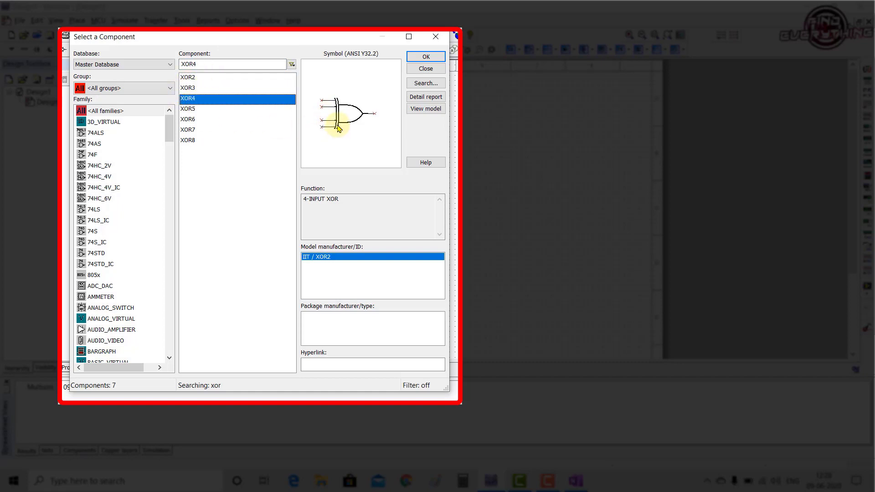
{"action": "left_click", "coordinate": [192, 79]}
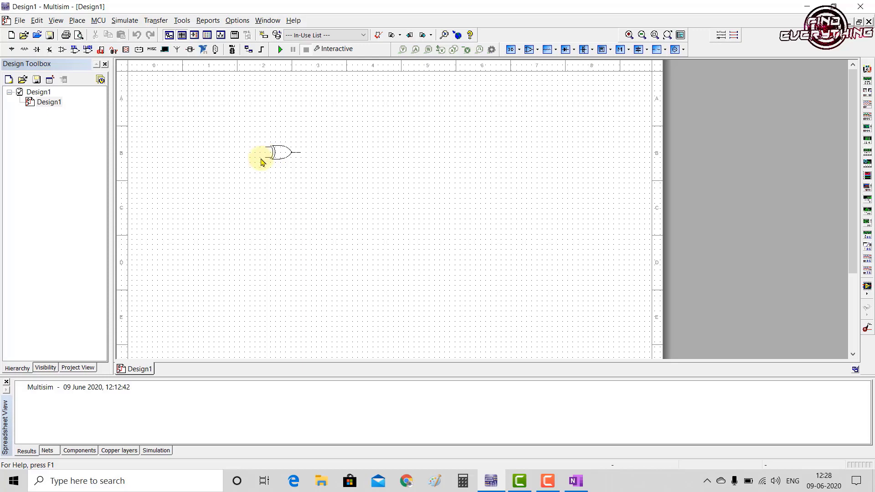
{"action": "left_click", "coordinate": [252, 158]}
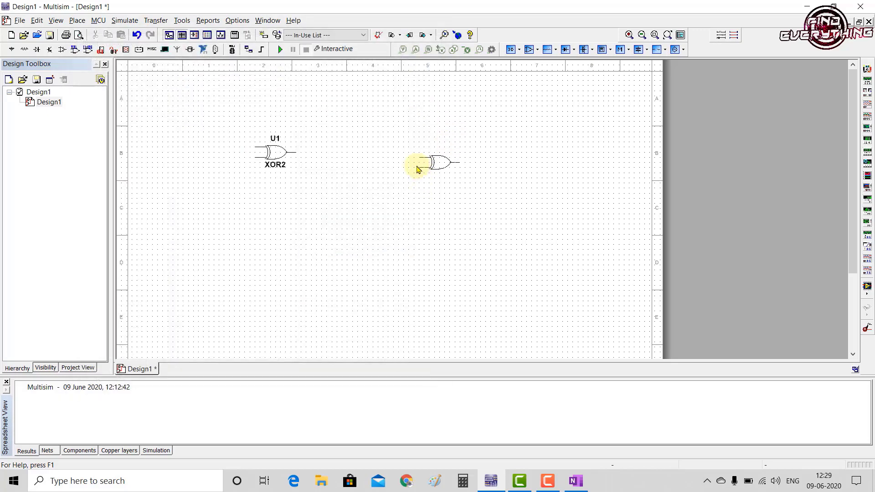
{"action": "left_click", "coordinate": [416, 162]}
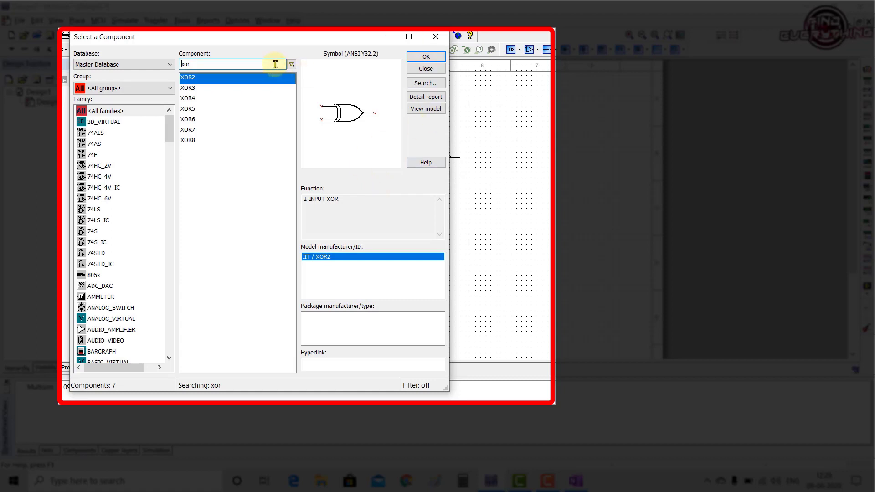
Find the AND2 gate with the search "and" and place one below each XOR gate
{"action": "key", "text": "BackSpace"}
{"action": "key", "text": "BackSpace"}
{"action": "key", "text": "BackSpace"}
{"action": "type", "text": "and"}
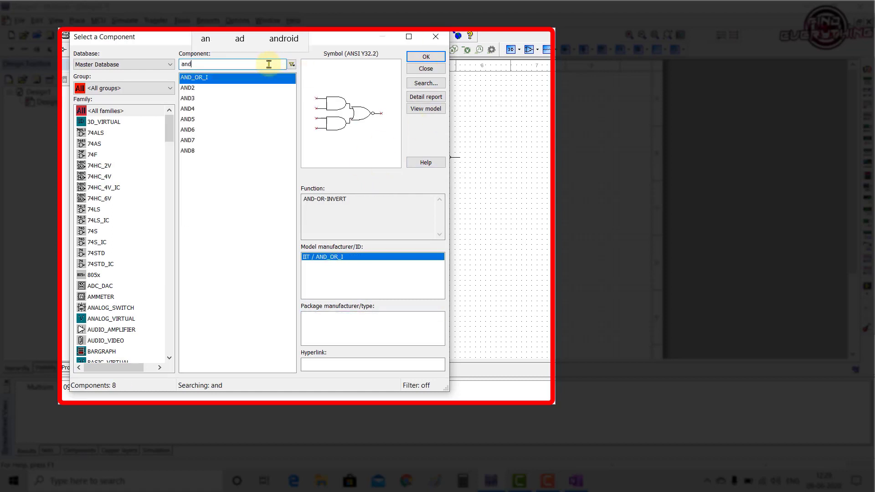
{"action": "left_click", "coordinate": [190, 88]}
{"action": "left_click", "coordinate": [415, 59]}
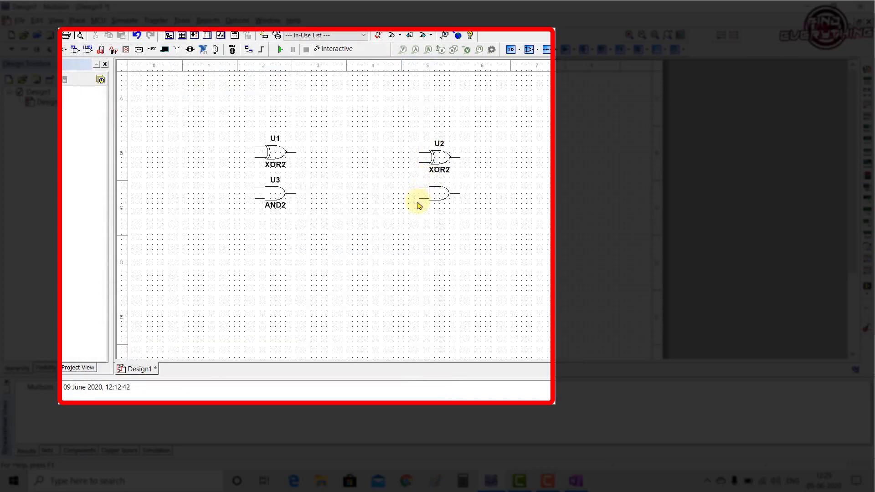
{"action": "left_click", "coordinate": [417, 201]}
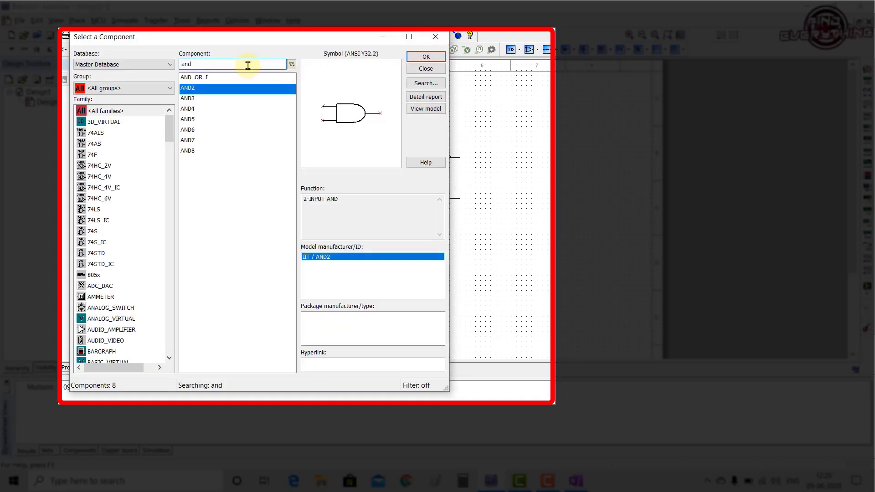
Find the OR2 gate with the search "or", place one beyond and below the second AND gate, and finish placing components
{"action": "key", "text": "BackSpace"}
{"action": "key", "text": "BackSpace"}
{"action": "key", "text": "BackSpace"}
{"action": "type", "text": "or"}
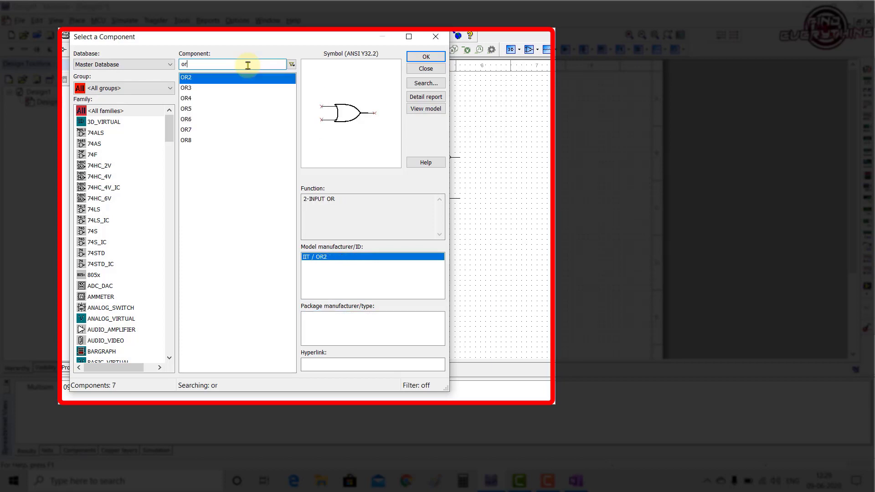
{"action": "left_click", "coordinate": [426, 56]}
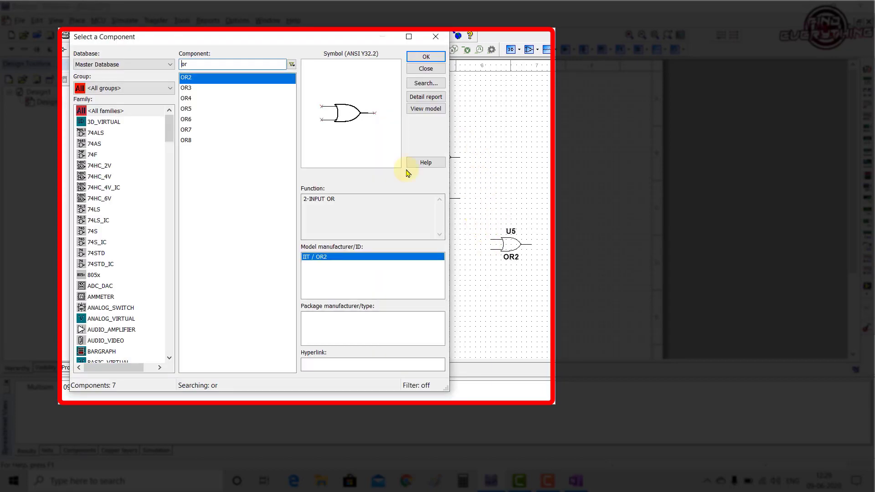
{"action": "left_click", "coordinate": [441, 38]}
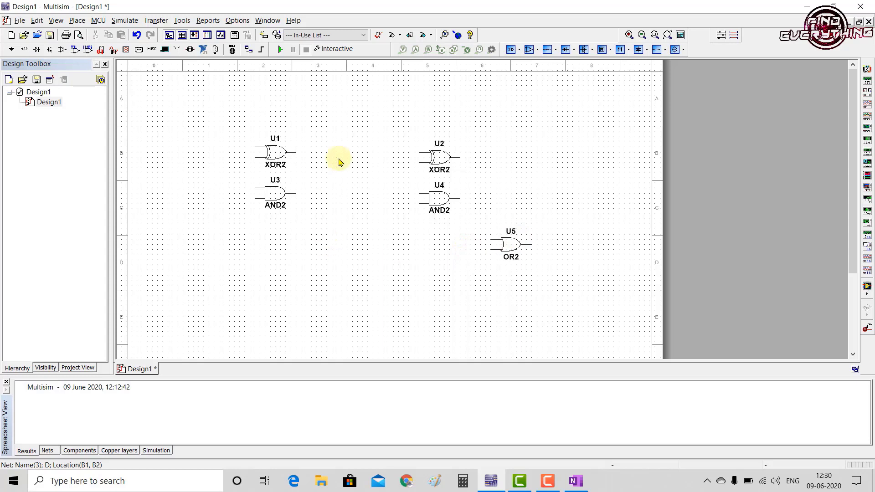
Wire U1's output to U2's upper input and draw an open wire stub from each of U1's inputs
{"action": "left_click", "coordinate": [296, 152]}
{"action": "left_click", "coordinate": [419, 152]}
{"action": "left_click", "coordinate": [255, 148]}
{"action": "double_click", "coordinate": [224, 147]}
{"action": "left_click", "coordinate": [255, 157]}
{"action": "double_click", "coordinate": [224, 158]}
Connect the upper and lower inputs of AND gate U3 to the matching input wires of U1
{"action": "left_click", "coordinate": [256, 187]}
{"action": "left_click", "coordinate": [244, 148]}
{"action": "left_click", "coordinate": [234, 157]}
Draw an open wire stub from U2's lower input and connect U4's two inputs to the matching input wires of U2
{"action": "left_click", "coordinate": [419, 163]}
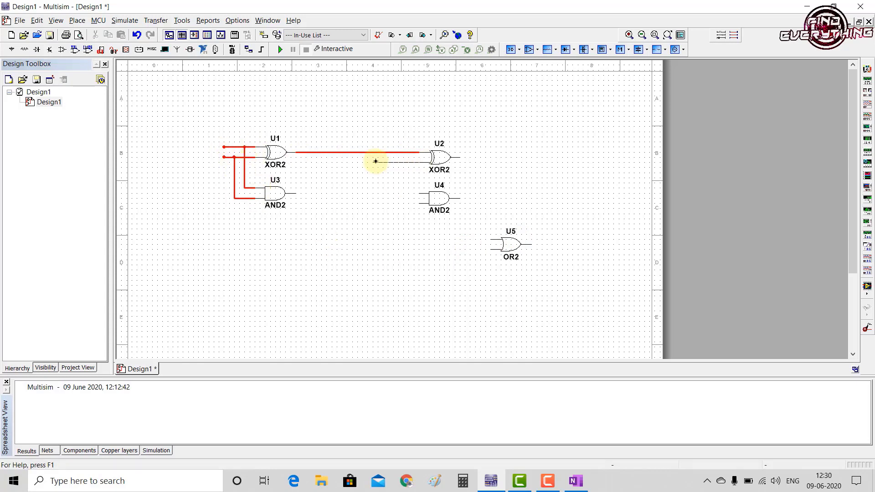
{"action": "double_click", "coordinate": [373, 162]}
{"action": "left_click", "coordinate": [419, 193]}
{"action": "left_click", "coordinate": [404, 153]}
{"action": "left_click", "coordinate": [419, 203]}
{"action": "left_click", "coordinate": [389, 163]}
Wire U3's output to the lower input of OR gate U5 and U4's output to its upper input
{"action": "left_click", "coordinate": [296, 193]}
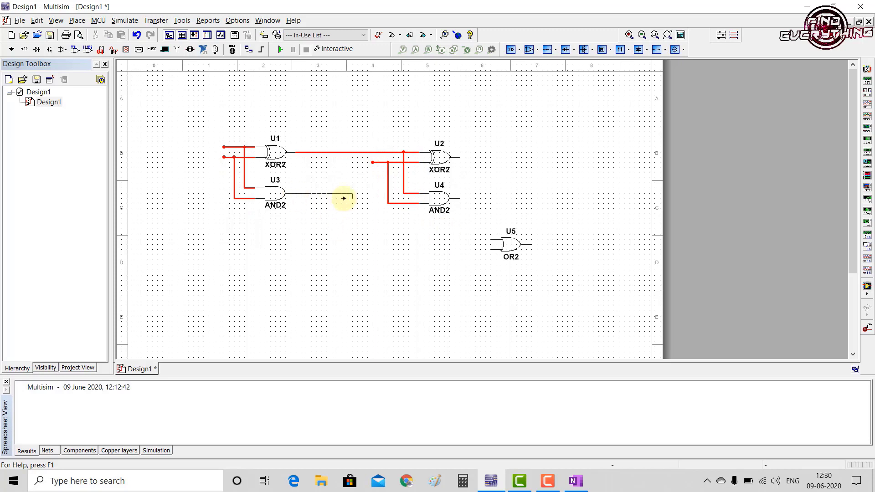
{"action": "left_click", "coordinate": [491, 249]}
{"action": "left_click", "coordinate": [460, 199]}
{"action": "left_click", "coordinate": [491, 239]}
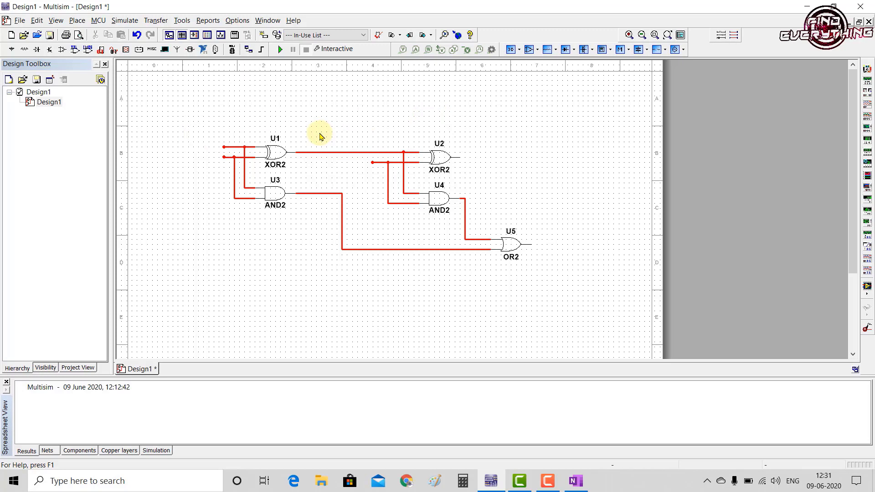
Place three INTERACTIVE_DIGITAL_CONSTANT parts from DIGITAL_SOURCES in a column on the input side of the circuit
{"action": "left_click", "coordinate": [12, 49]}
{"action": "left_click", "coordinate": [126, 190]}
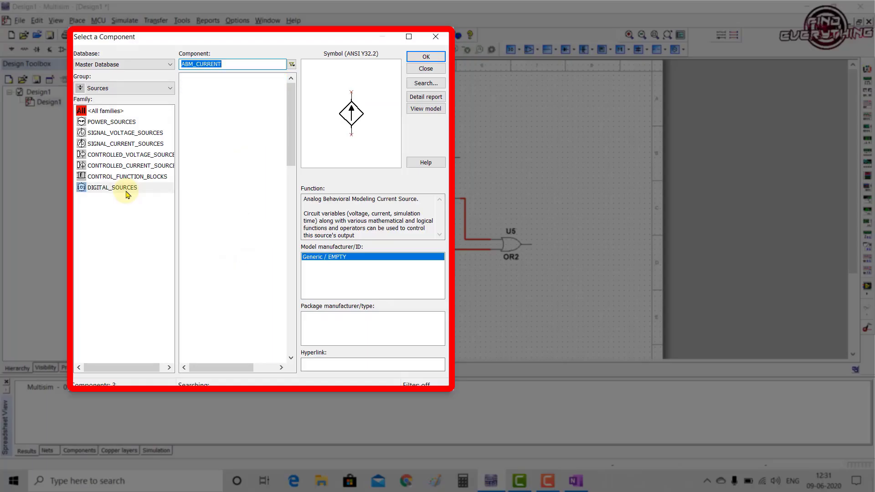
{"action": "left_click", "coordinate": [237, 101]}
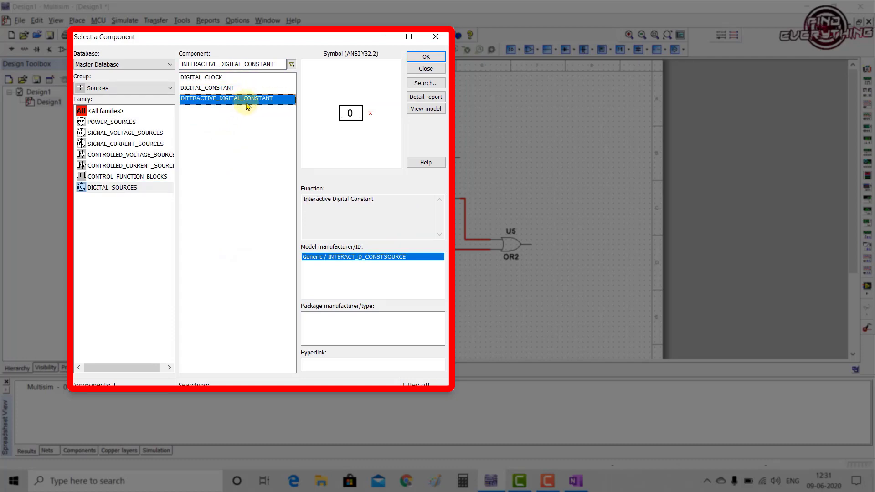
{"action": "left_click", "coordinate": [418, 64]}
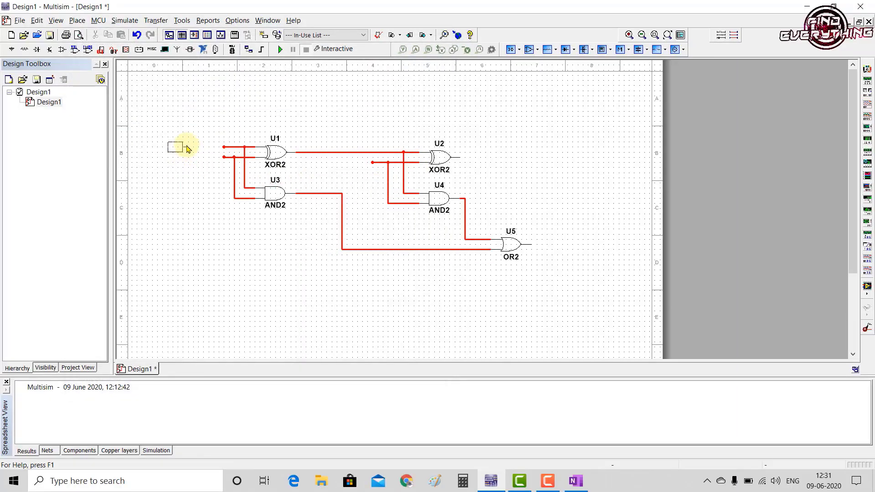
{"action": "left_click", "coordinate": [192, 151]}
{"action": "left_click", "coordinate": [422, 56]}
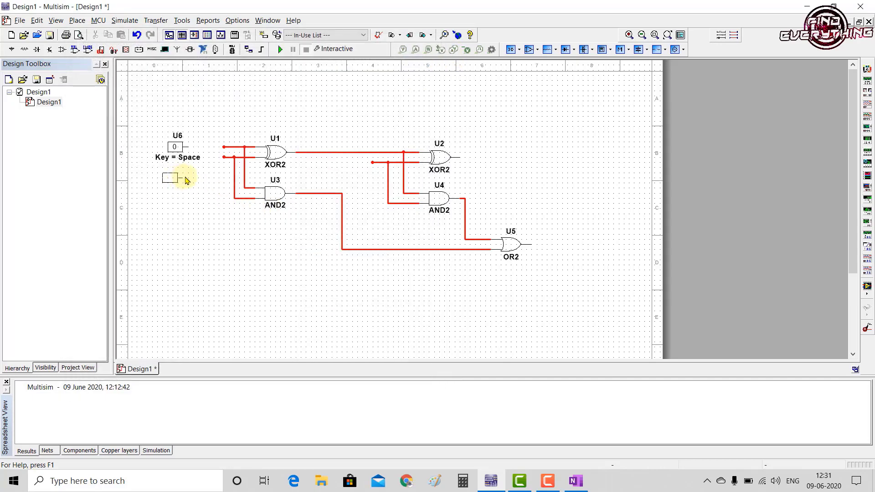
{"action": "left_click", "coordinate": [188, 181]}
{"action": "left_click", "coordinate": [418, 58]}
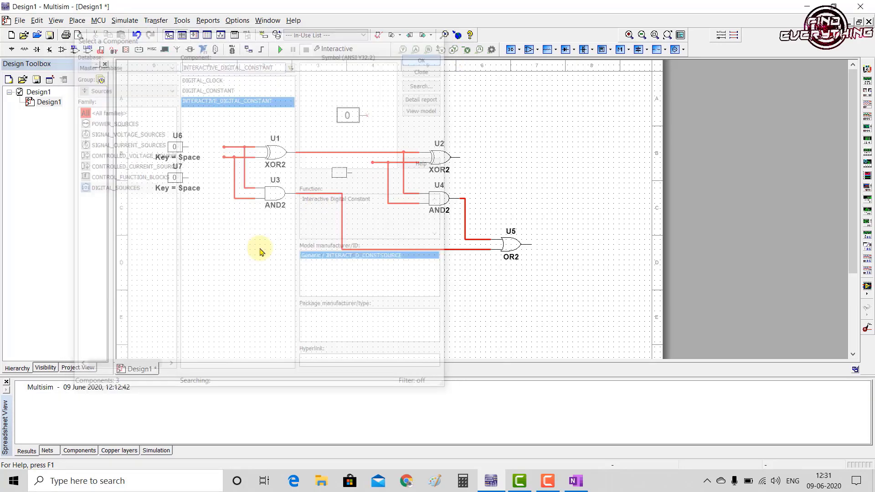
{"action": "left_click", "coordinate": [187, 251]}
Wire digital constant U6 to U1's upper input stub and U7 to U1's lower input stub
{"action": "mouse_move", "coordinate": [194, 150]}
{"action": "left_mouse_down"}
{"action": "mouse_move", "coordinate": [200, 157]}
{"action": "mouse_move", "coordinate": [190, 147]}
{"action": "left_mouse_up"}
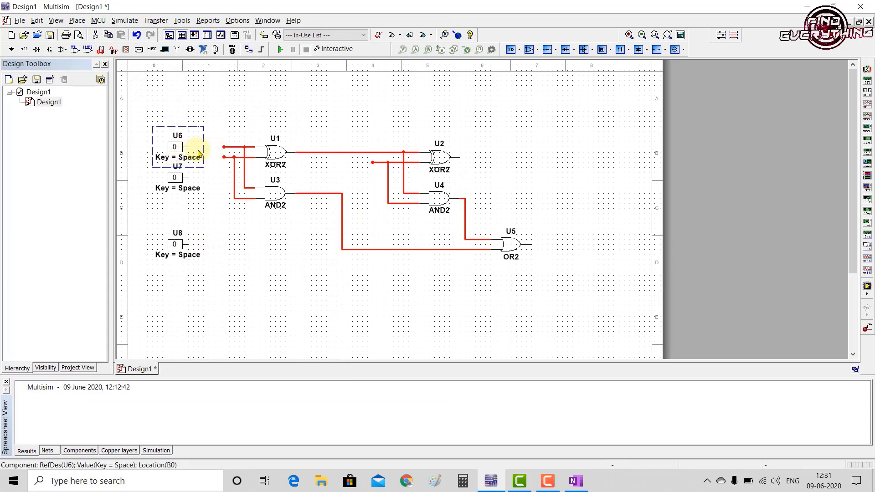
{"action": "left_click", "coordinate": [221, 125]}
{"action": "left_click", "coordinate": [189, 147]}
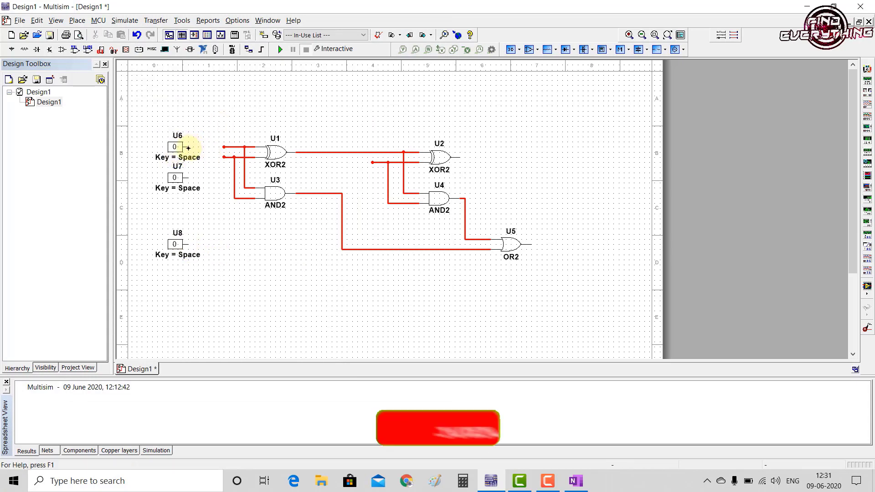
{"action": "left_click", "coordinate": [223, 147]}
{"action": "left_click", "coordinate": [187, 178]}
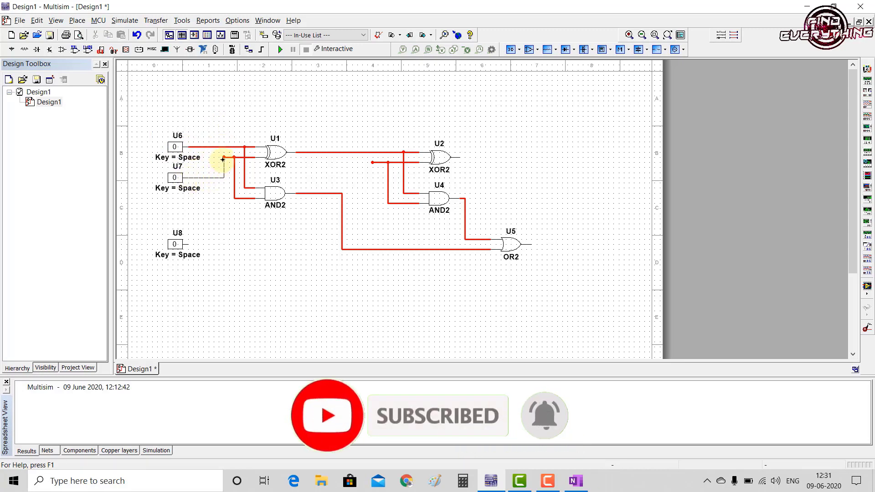
Wire digital constant U8 to the open stub at U2's lower input, crossing U3's output wire
{"action": "left_click", "coordinate": [187, 244]}
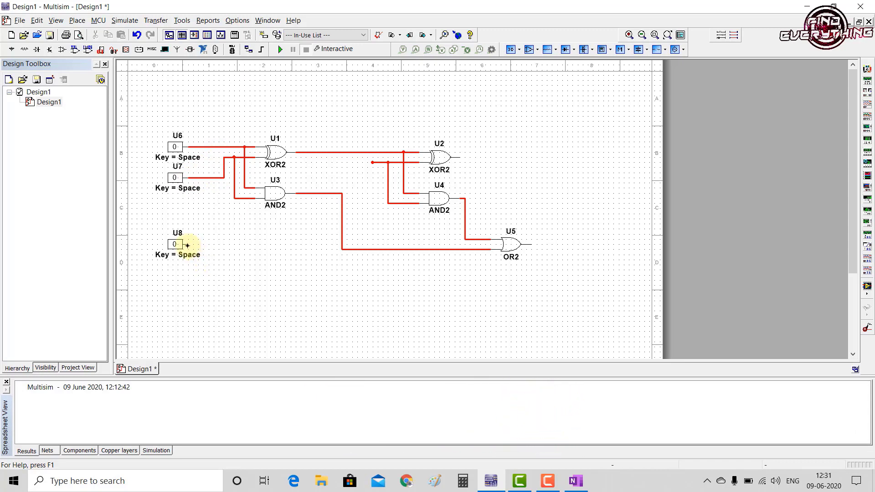
{"action": "left_click", "coordinate": [316, 193]}
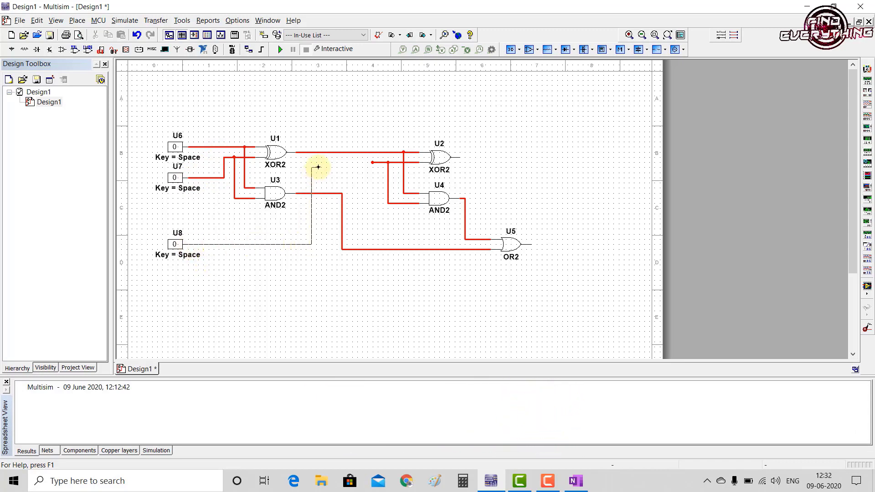
{"action": "left_click", "coordinate": [373, 162]}
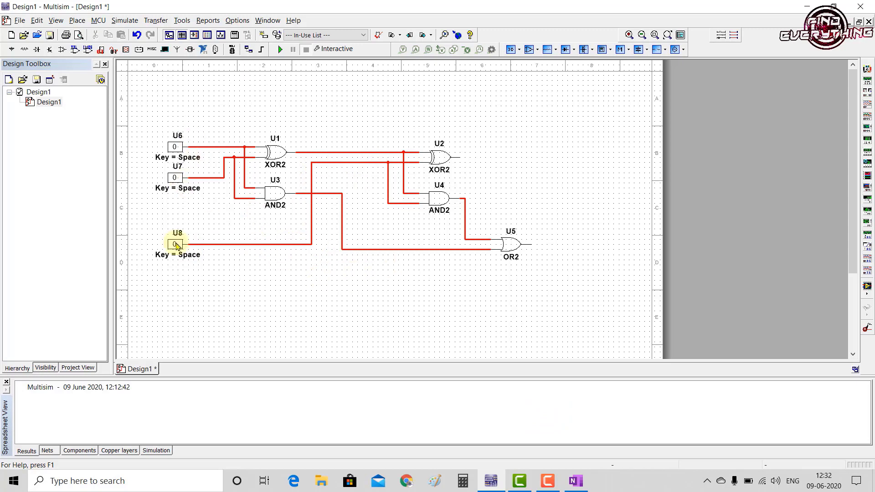
Set the reference designators of the three digital constants from top to bottom to A, B and C
{"action": "double_click", "coordinate": [178, 139]}
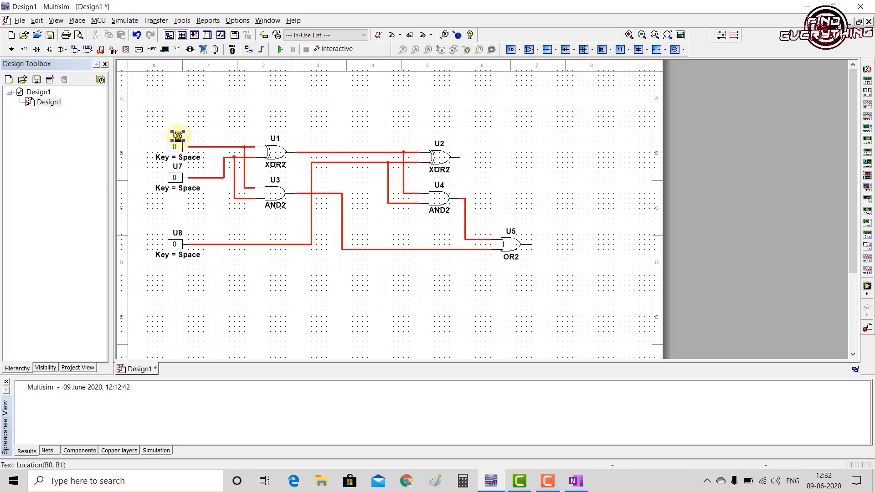
{"action": "left_click", "coordinate": [358, 124]}
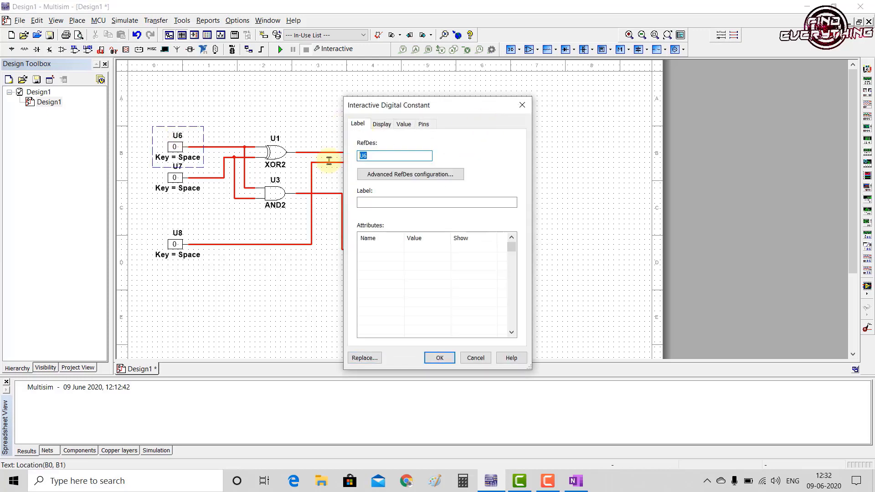
{"action": "type", "text": "A"}
{"action": "left_click", "coordinate": [440, 358]}
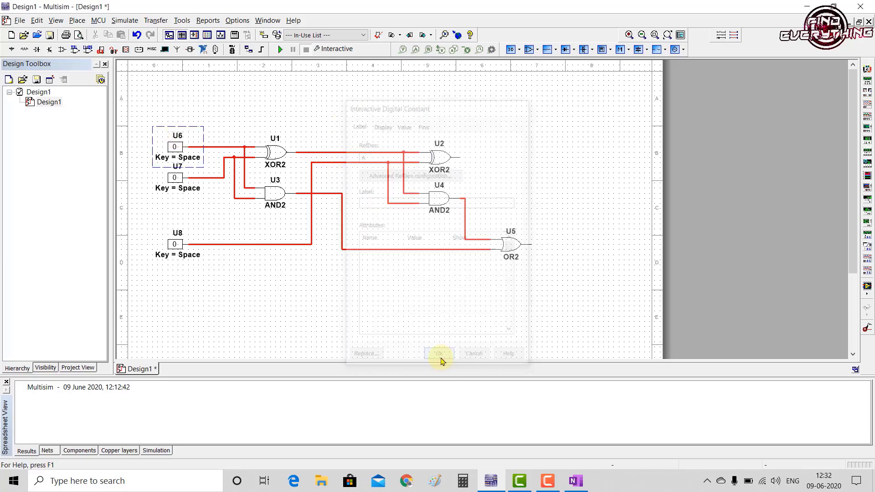
{"action": "double_click", "coordinate": [175, 178]}
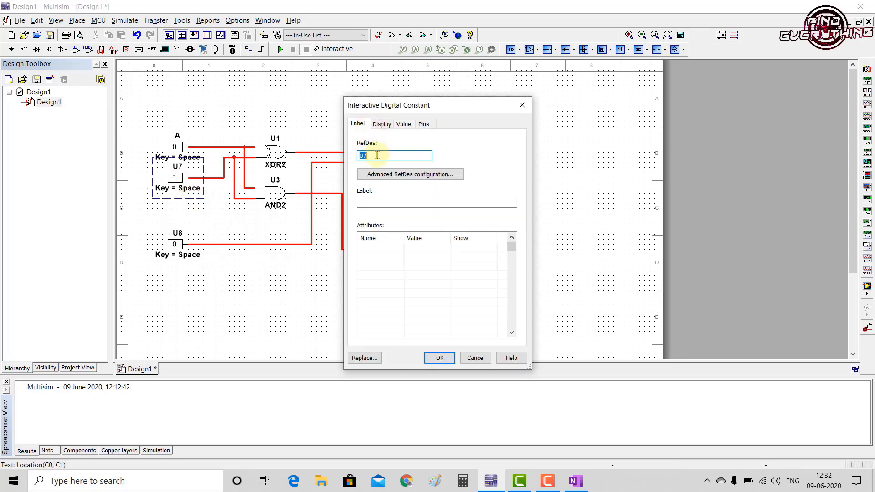
{"action": "type", "text": "B"}
{"action": "left_click", "coordinate": [440, 358]}
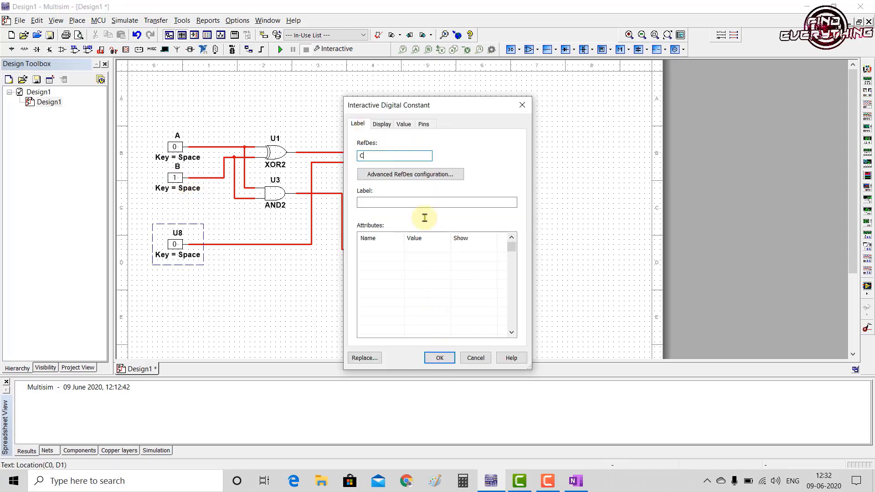
{"action": "type", "text": "C"}
{"action": "left_click", "coordinate": [440, 358]}
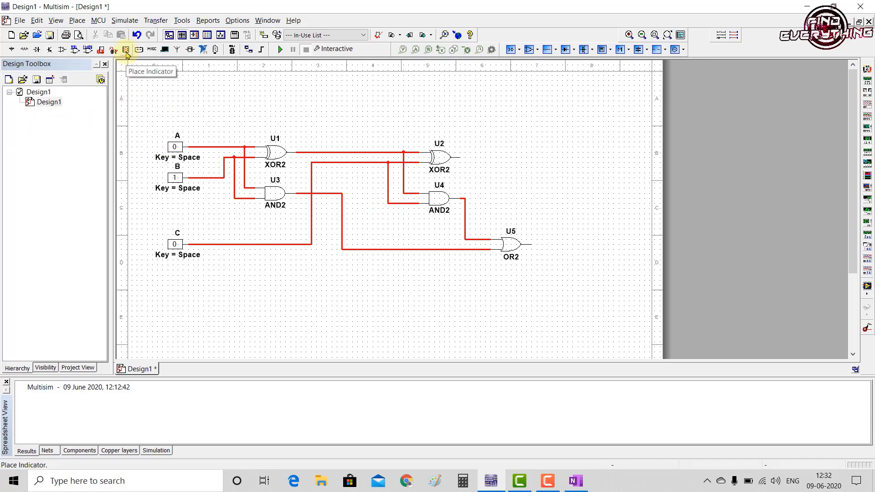
Place two PROBE_BLUE indicators, one above and beyond U2's output and the other above and beyond U5's output
{"action": "left_click", "coordinate": [126, 49]}
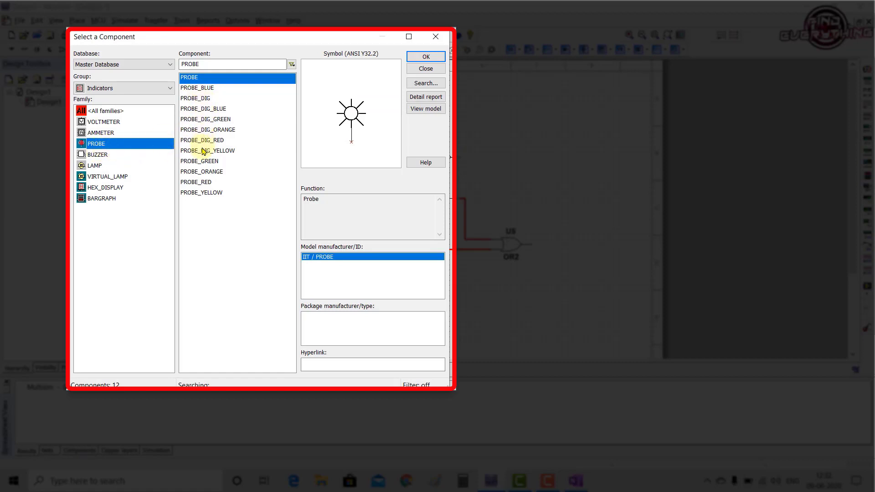
{"action": "left_click", "coordinate": [203, 89]}
{"action": "left_click", "coordinate": [426, 57]}
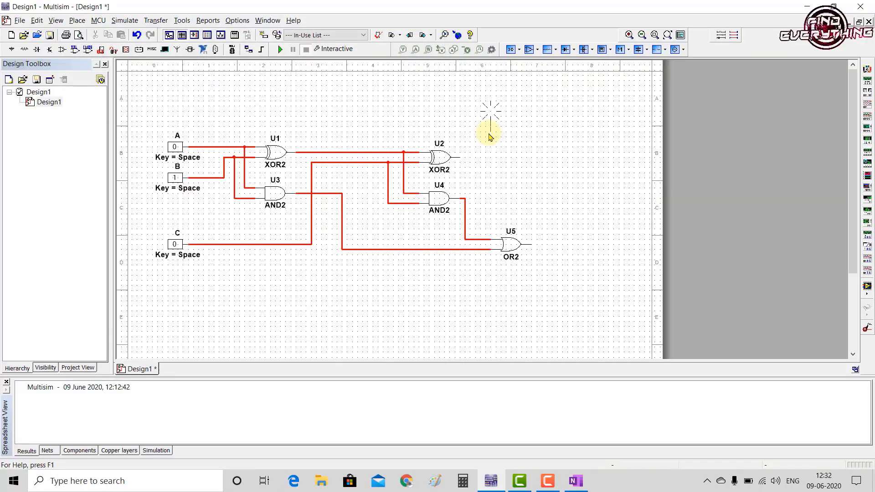
{"action": "left_click", "coordinate": [556, 224]}
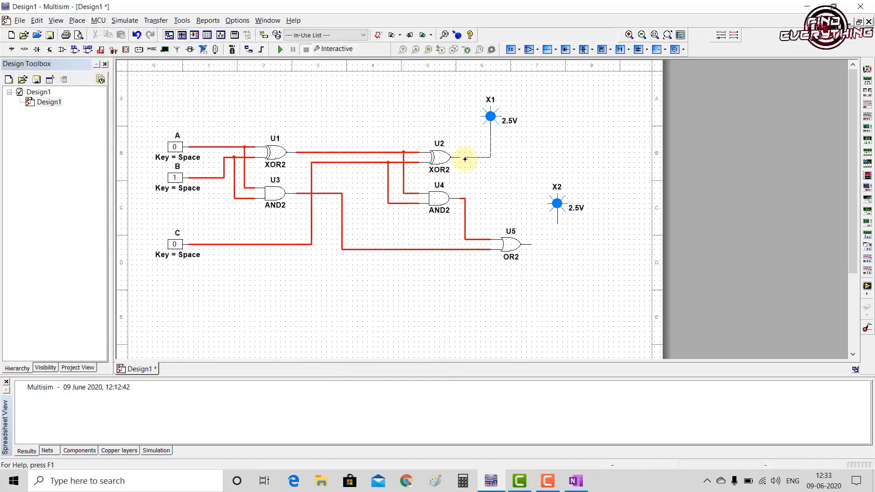
Wire probe X1 to the output of XOR gate U2 and probe X2 to the output of OR gate U5
{"action": "left_click", "coordinate": [459, 158]}
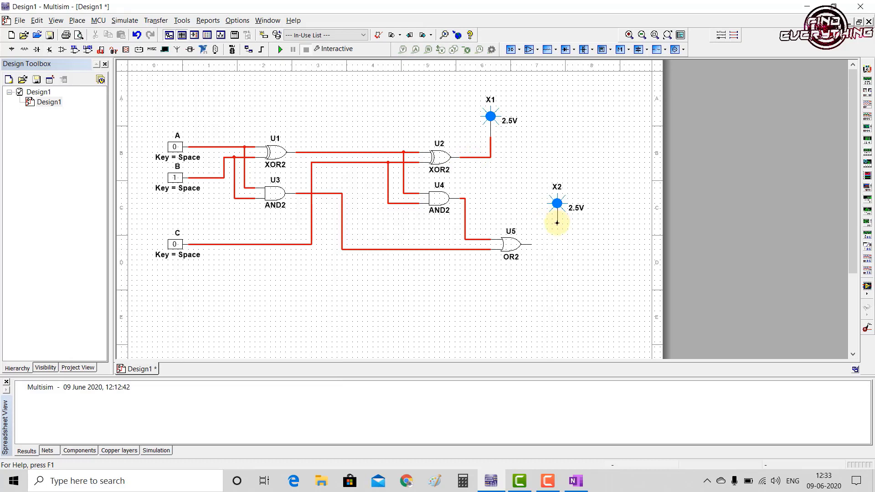
{"action": "left_click", "coordinate": [557, 222]}
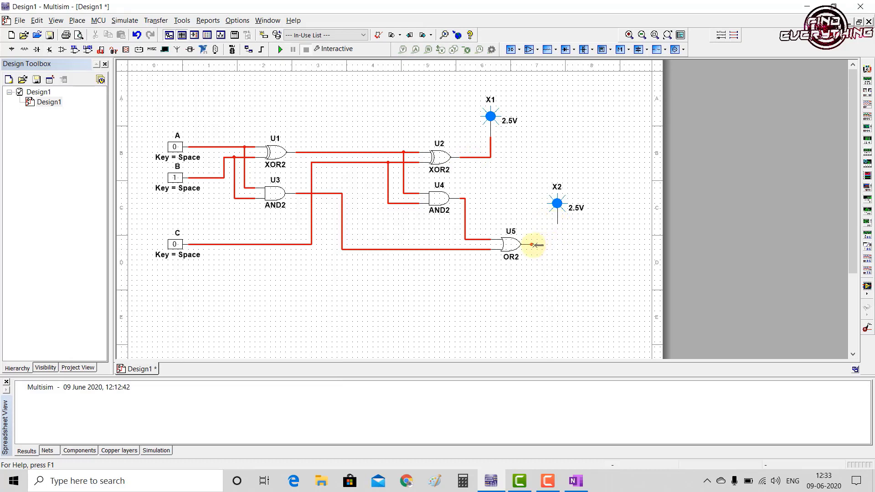
{"action": "left_click", "coordinate": [534, 244]}
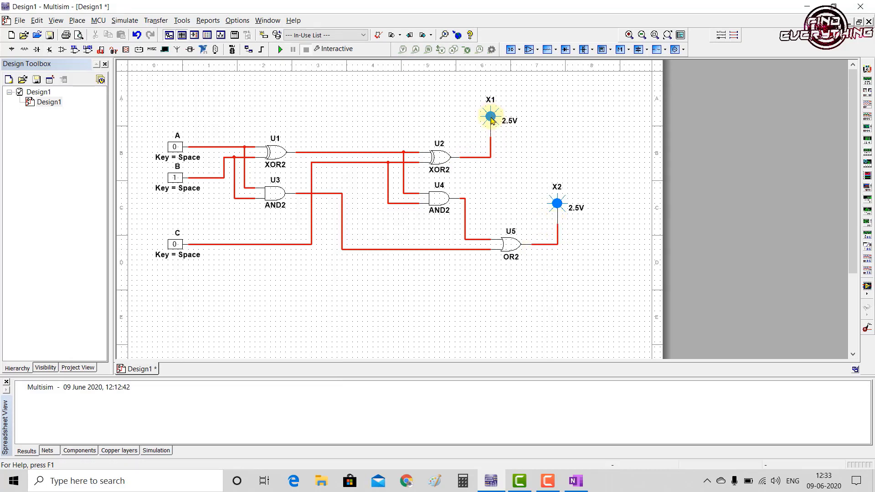
Rename the probe on U2's output as SUM and the probe on U5's output as CARRY
{"action": "double_click", "coordinate": [491, 118]}
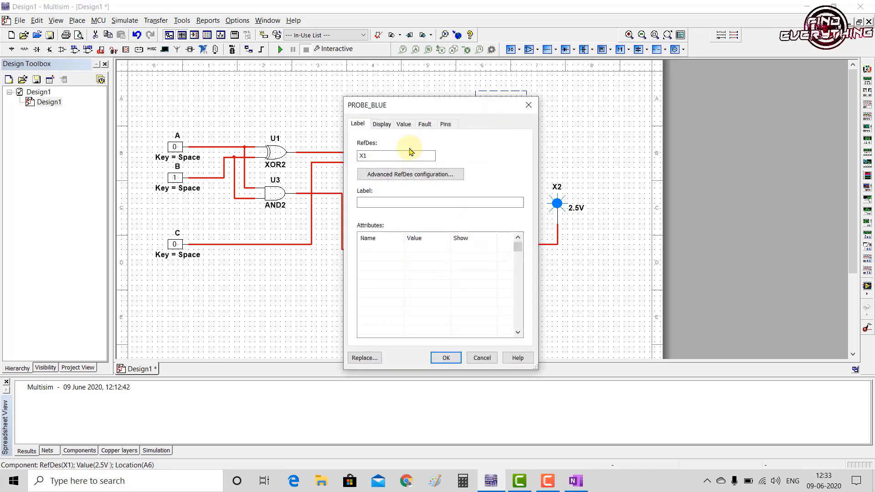
{"action": "left_click_drag", "start_coordinate": [380, 155], "coordinate": [329, 156]}
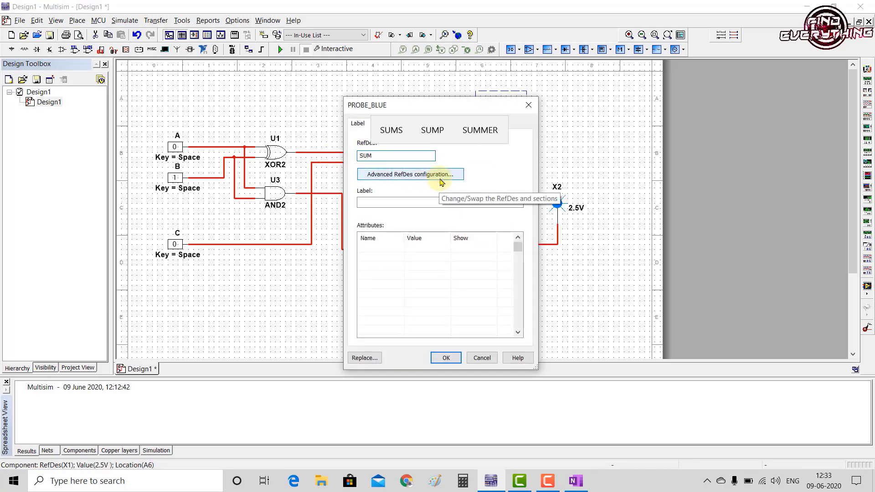
{"action": "left_click", "coordinate": [453, 353]}
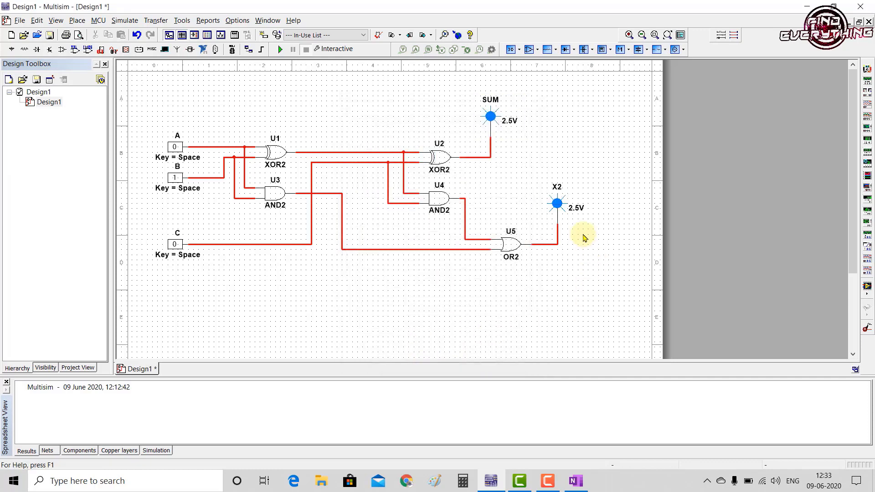
{"action": "double_click", "coordinate": [559, 204]}
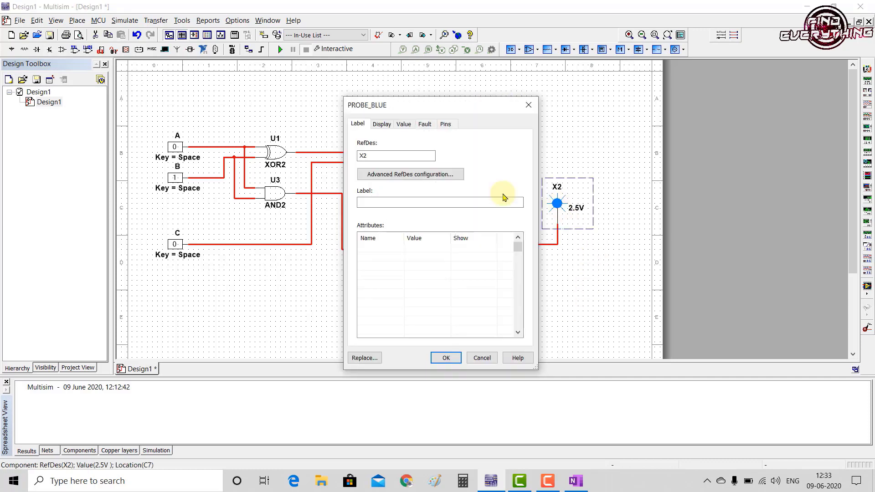
{"action": "left_click_drag", "start_coordinate": [377, 157], "coordinate": [351, 164]}
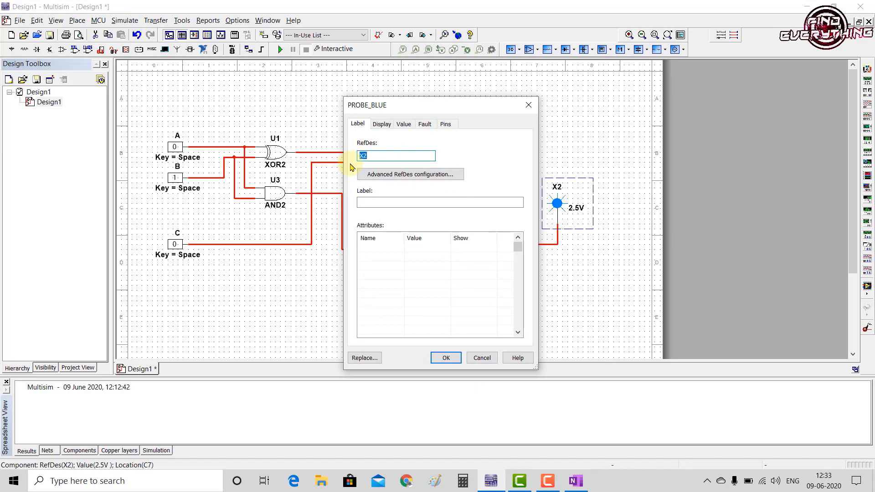
{"action": "type", "text": "CARRY"}
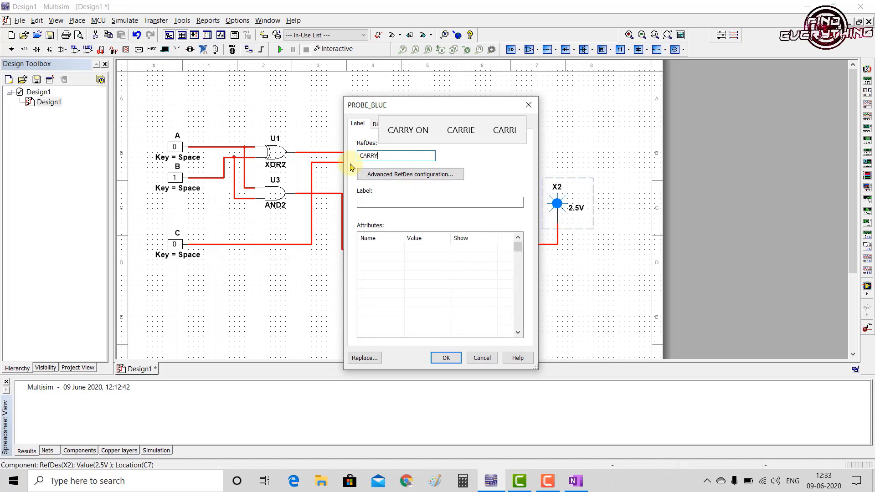
{"action": "left_click", "coordinate": [455, 359]}
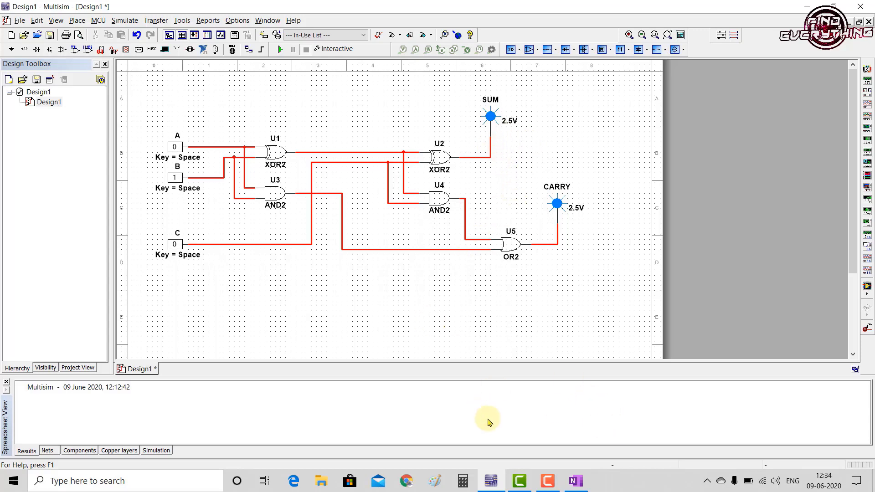
Copy the A, B, C, Sum and Carry truth table from the OneNote notes into the Multisim schematic below OR gate U5
{"action": "left_click", "coordinate": [576, 481]}
{"action": "scroll", "coordinate": [592, 338], "scroll_direction": "up", "scroll_amount": 3}
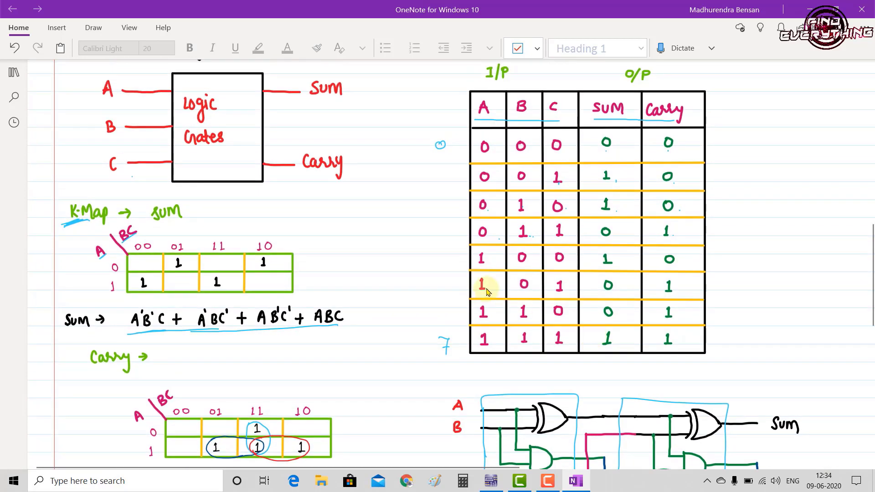
{"action": "key", "text": "alt+Tab"}
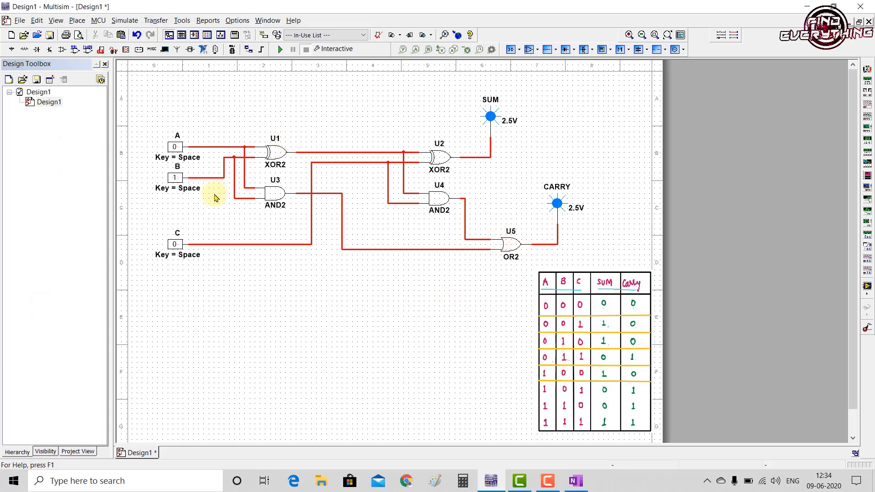
Reset B to 0, run the interactive simulation, and set C to 1 to test the ABC input 001
{"action": "left_click", "coordinate": [174, 177]}
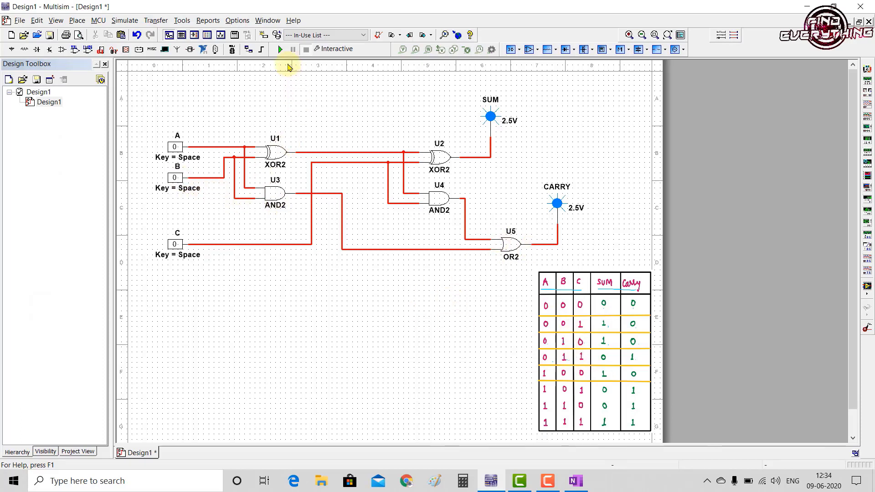
{"action": "left_click", "coordinate": [281, 49]}
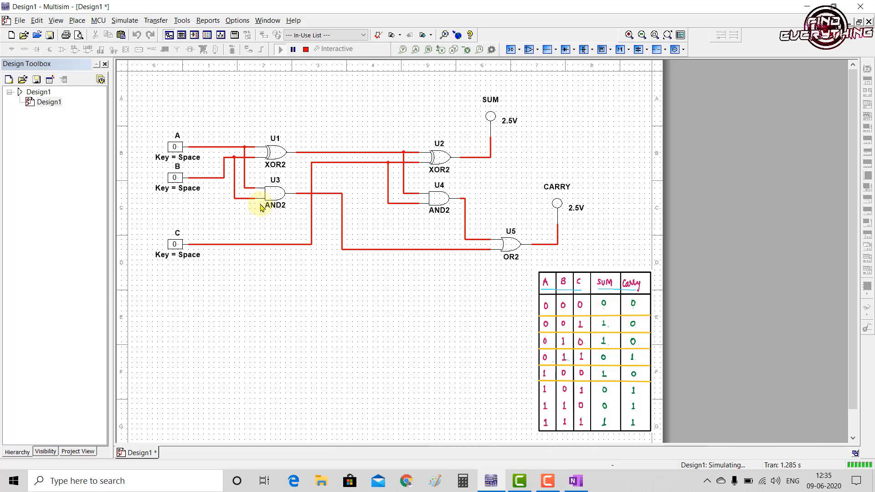
{"action": "left_click", "coordinate": [175, 244]}
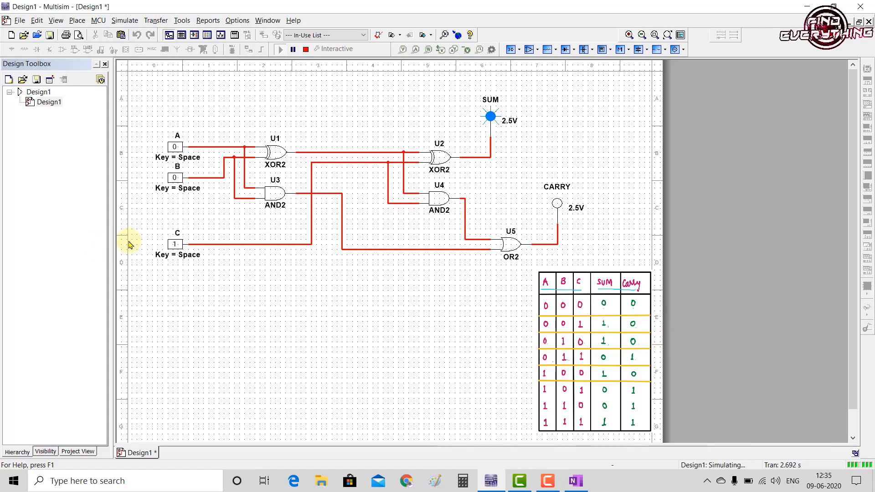
Toggle B and C in the running simulation to test the ABC inputs 010 and 011 against the truth table
{"action": "left_click", "coordinate": [176, 245]}
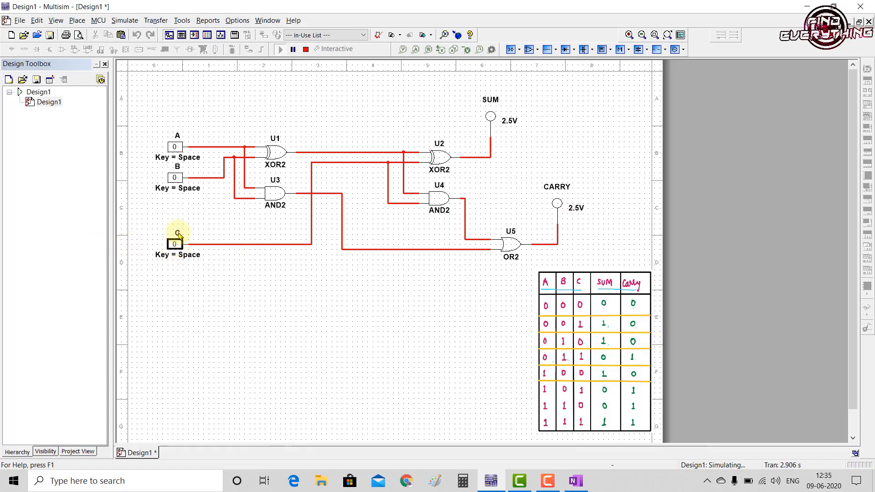
{"action": "left_click", "coordinate": [176, 177]}
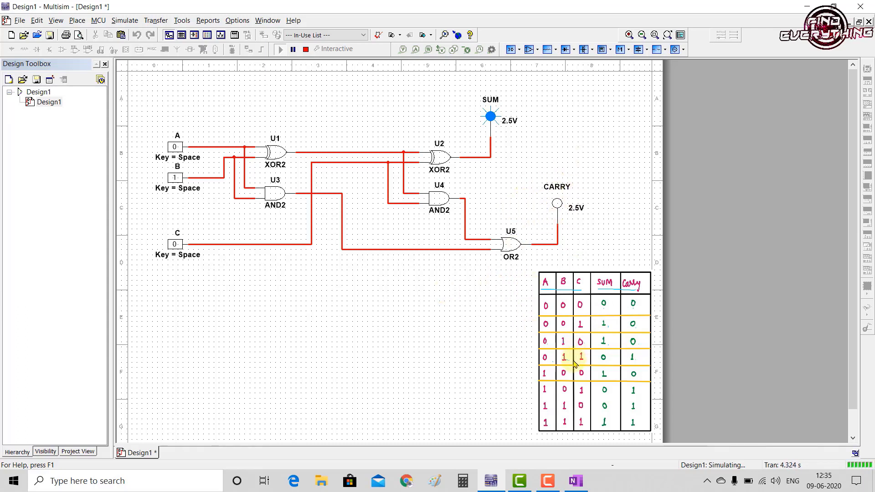
{"action": "left_click", "coordinate": [178, 253]}
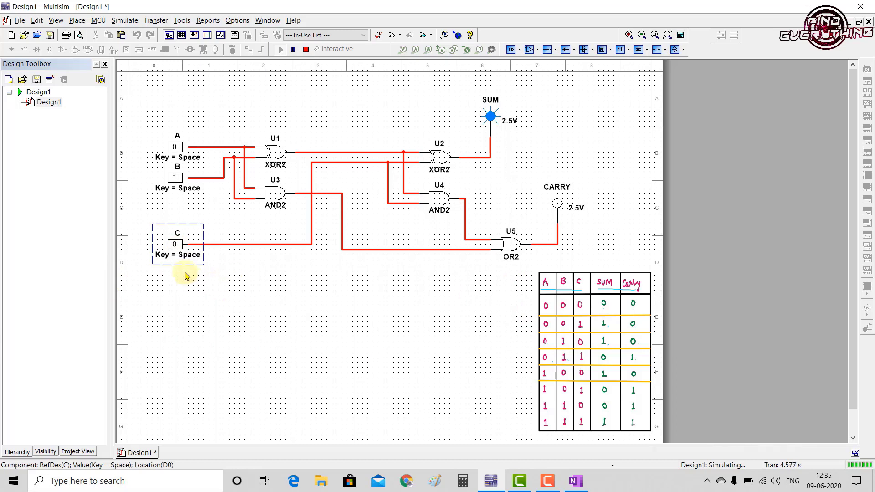
{"action": "left_click", "coordinate": [175, 244]}
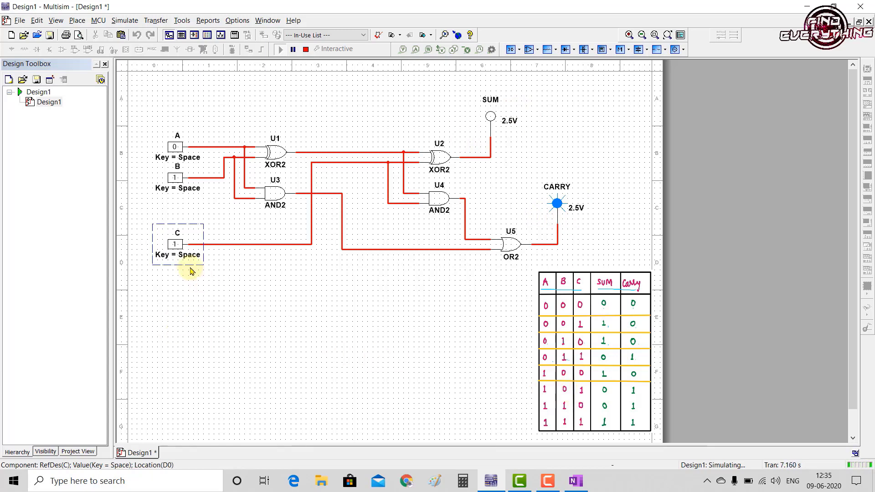
Set A to 1 and toggle B and C to test the ABC inputs 101, 110 and 111 against the truth table
{"action": "left_click", "coordinate": [176, 245]}
{"action": "left_click", "coordinate": [175, 178]}
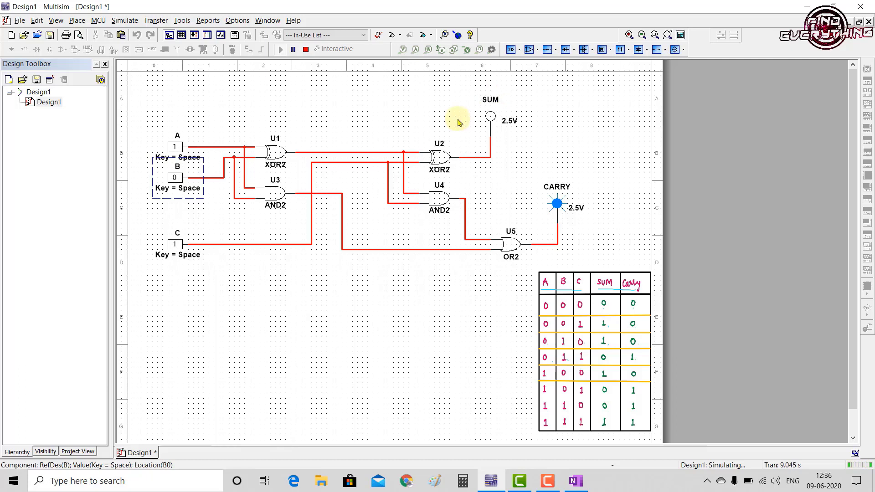
{"action": "left_click", "coordinate": [175, 178]}
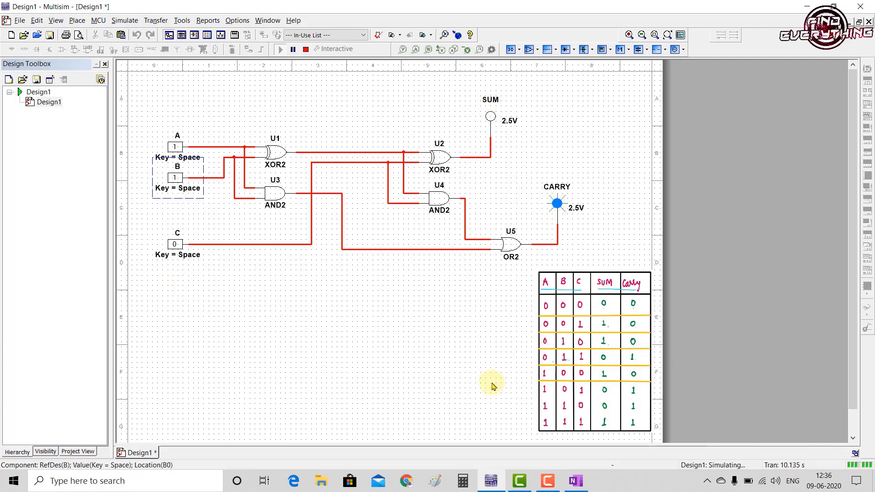
{"action": "scroll", "coordinate": [492, 386], "scroll_direction": "down", "scroll_amount": 2}
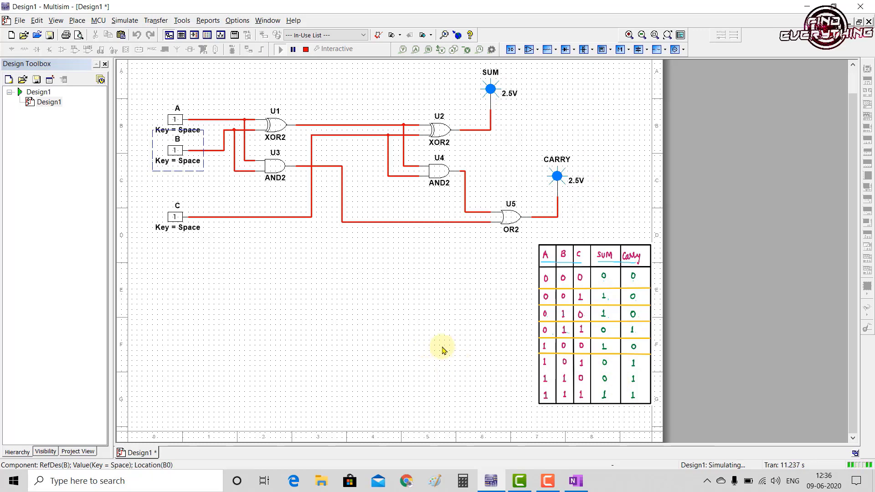
{"action": "scroll", "coordinate": [444, 349], "scroll_direction": "up", "scroll_amount": 1}
{"action": "scroll", "coordinate": [450, 351], "scroll_direction": "down", "scroll_amount": 1}
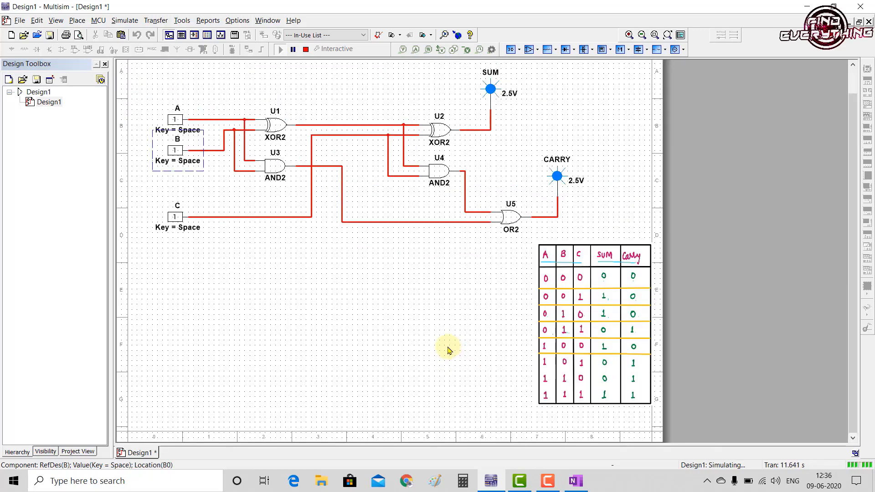